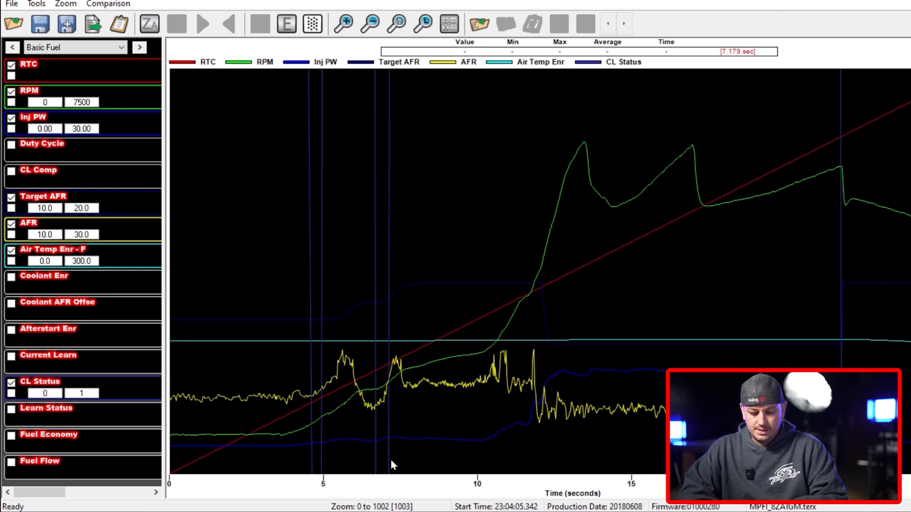
Review the Save As file types for the log and cancel, keeping the Terminator X Datalog format.
left_click(304, 463)
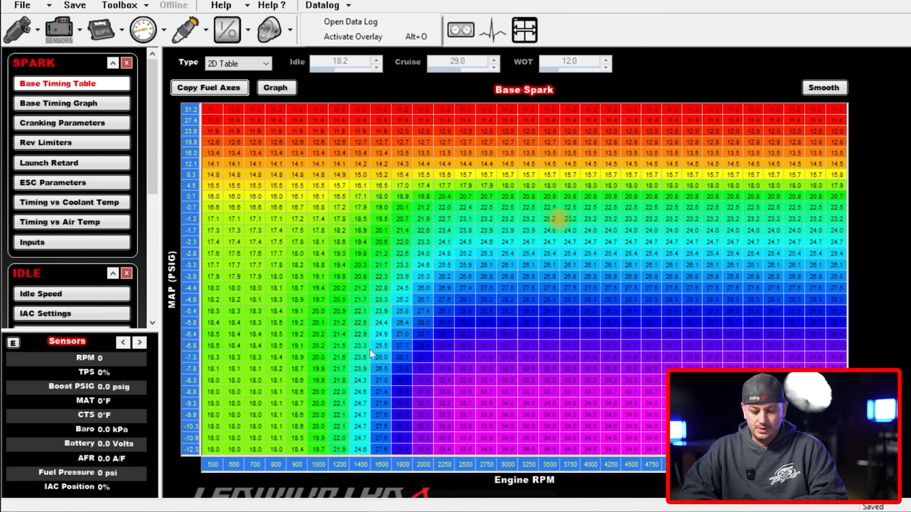
key("alt+Tab")
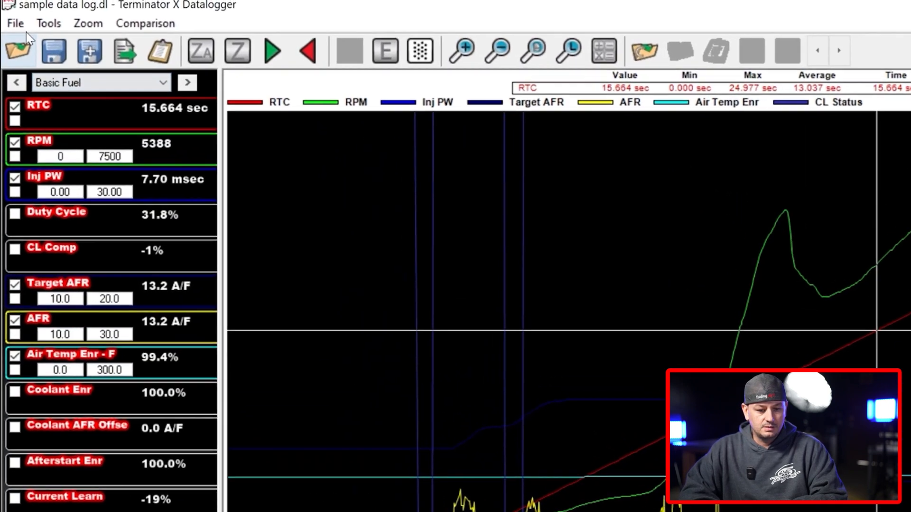
left_click(12, 3)
left_click(45, 97)
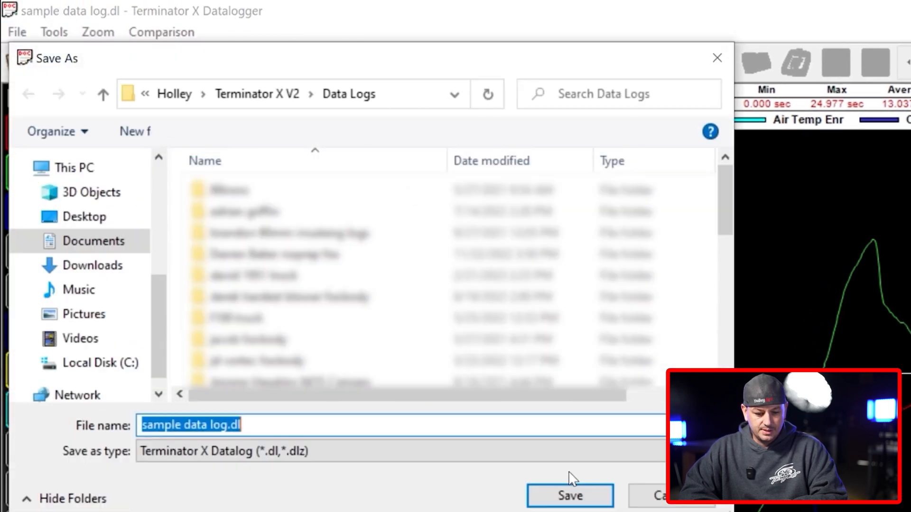
left_click(373, 456)
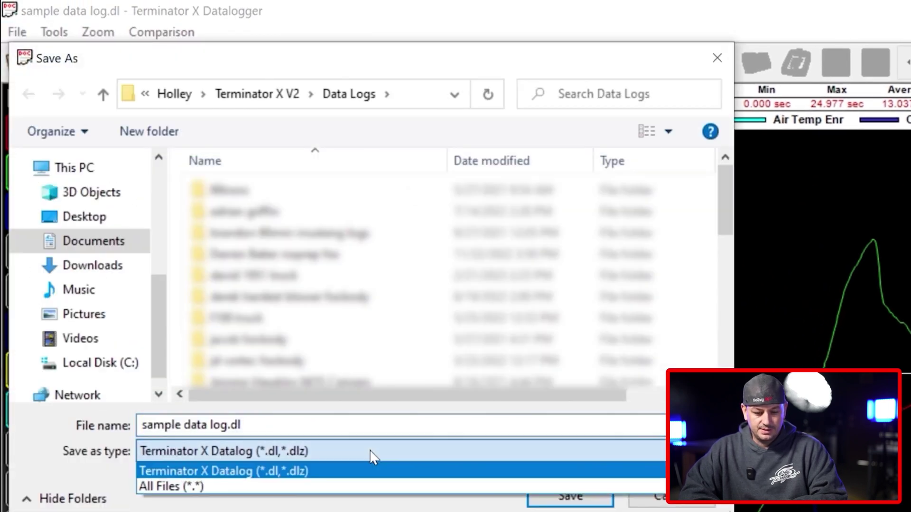
left_click(397, 453)
left_click(562, 494)
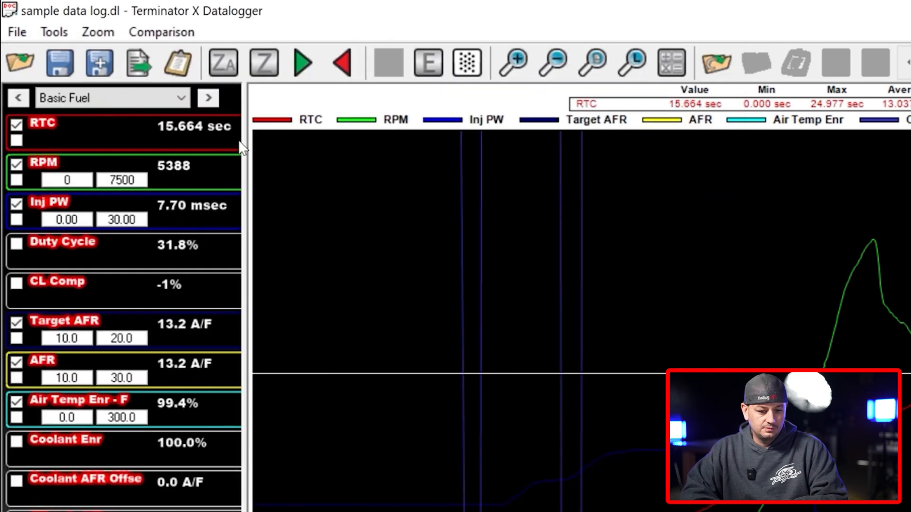
Export the log as 'sample data log.csv' to the Desktop.
left_click(18, 32)
left_click(54, 145)
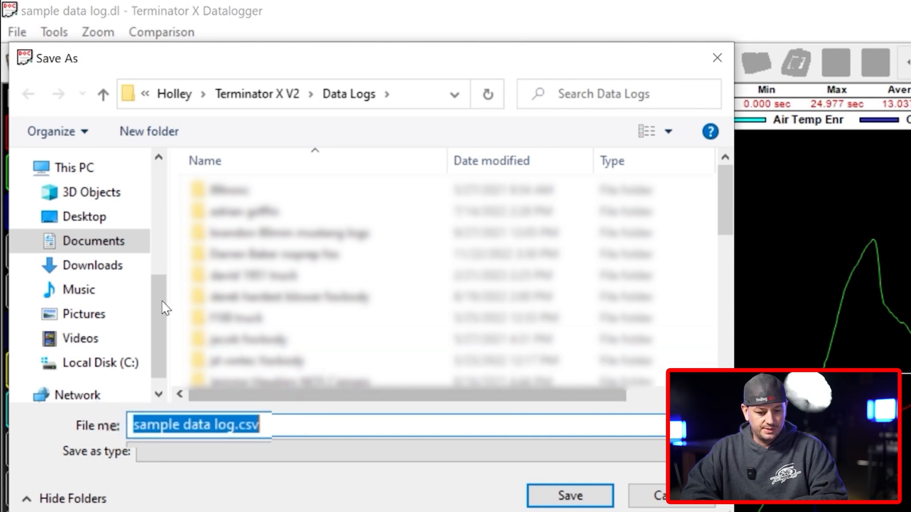
left_click(84, 217)
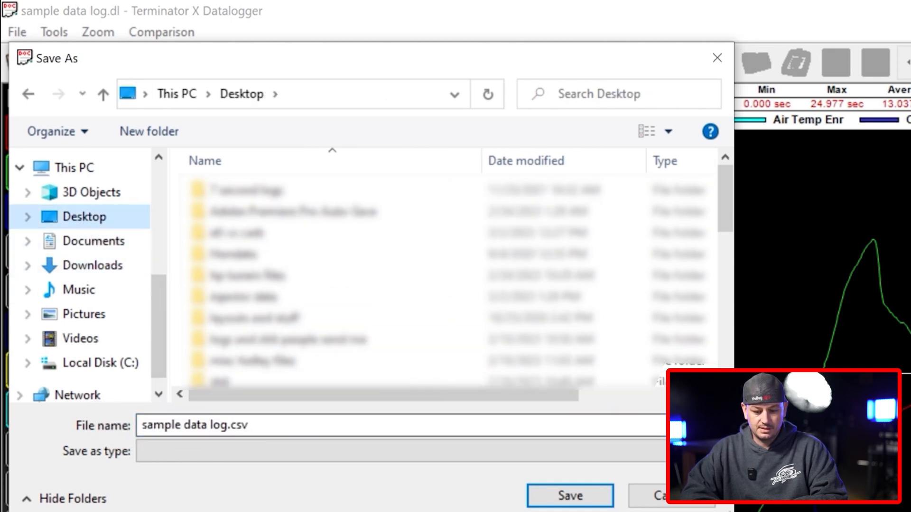
left_click(570, 496)
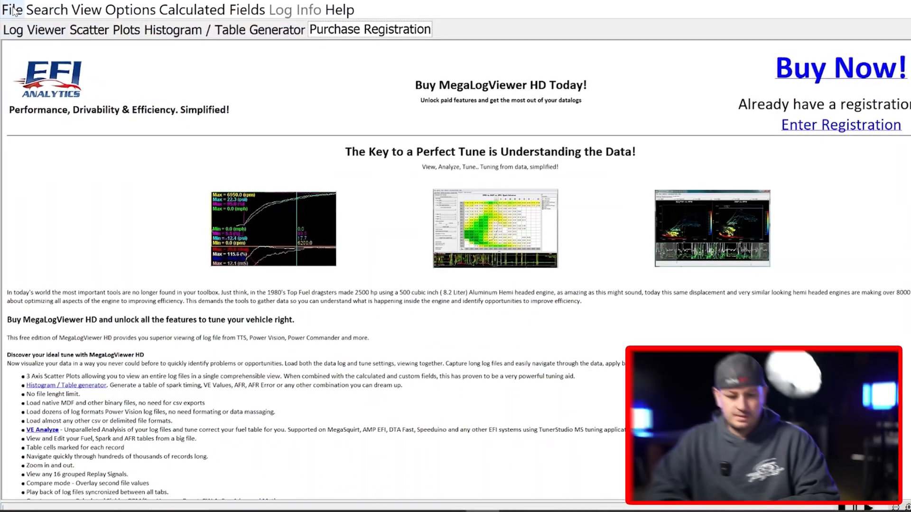
Load 'sample data log.csv' from the Desktop so its RPM, MAP, TPS, AFR and MAT graphs appear.
left_click(13, 11)
left_click(35, 32)
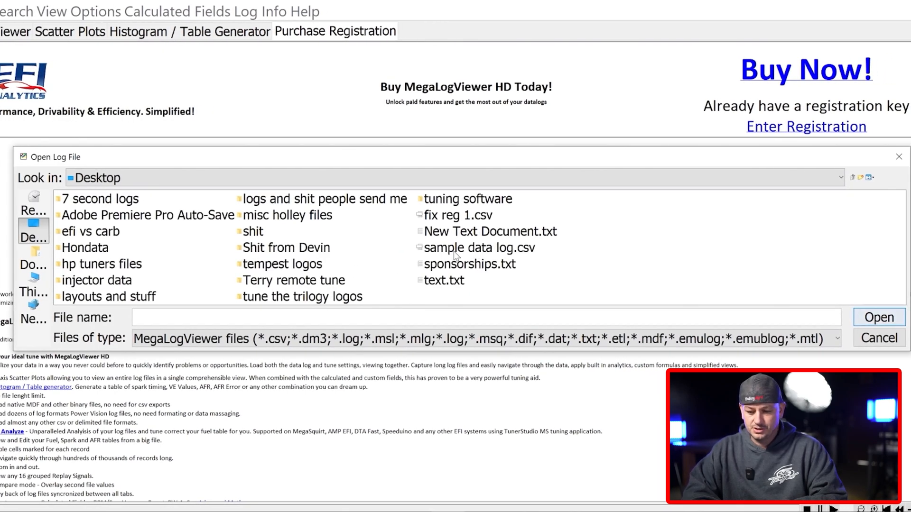
double_click(457, 255)
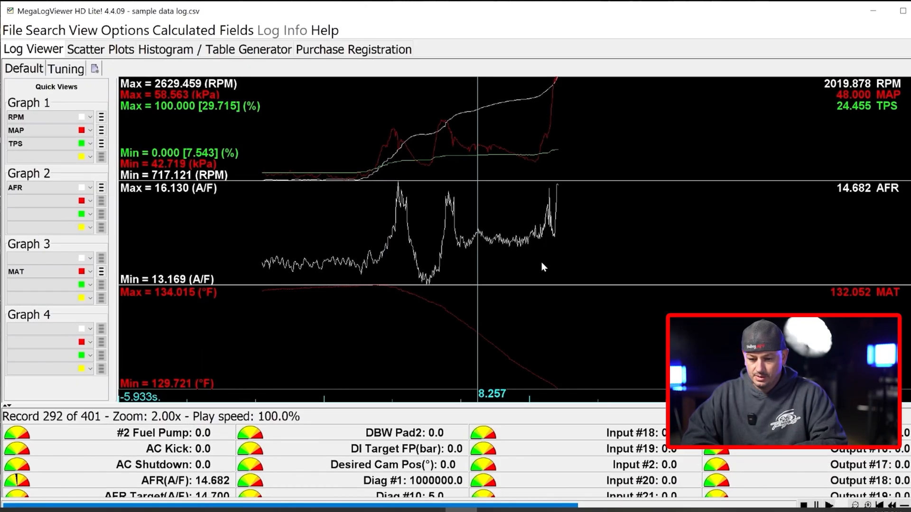
scroll(456, 456, "down", 5)
scroll(456, 456, "down", 5)
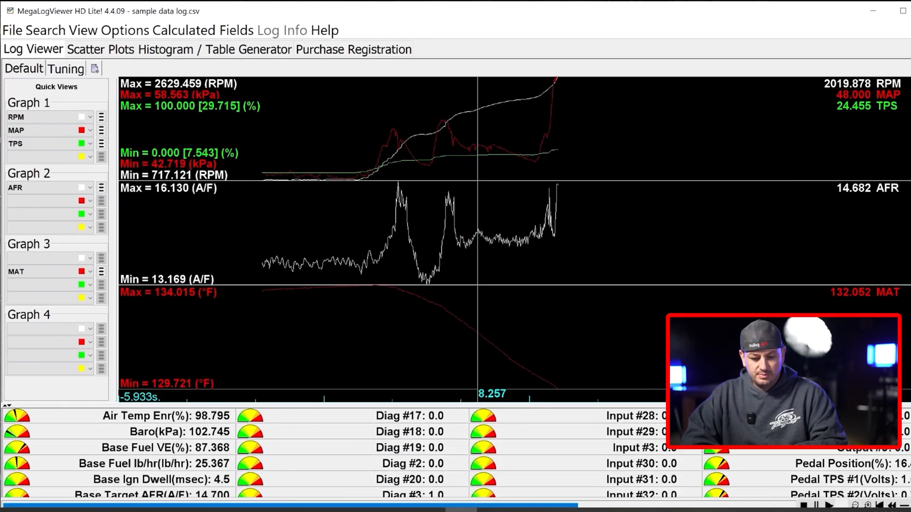
scroll(455, 456, "down", 5)
scroll(455, 456, "down", 5)
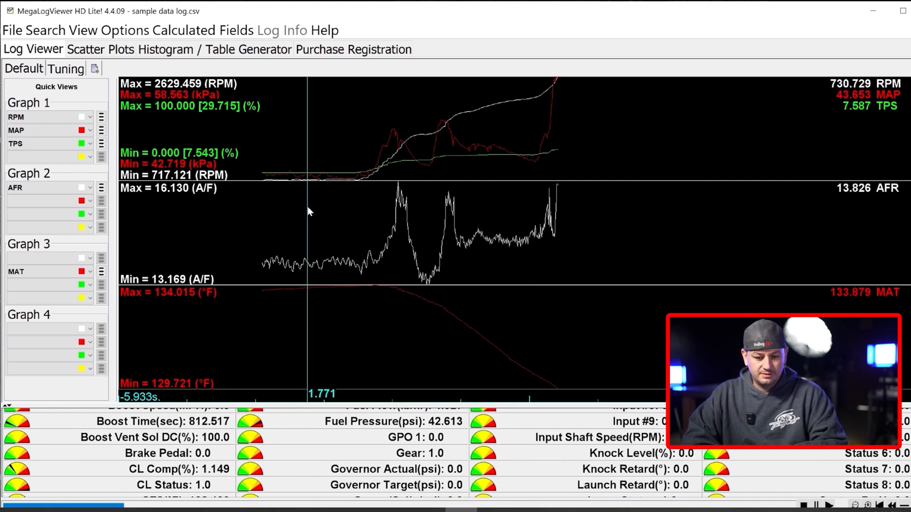
Move the graph cursor to about 6.1 s, reading RPM near 1518 and AFR 14.4.
left_click(409, 207)
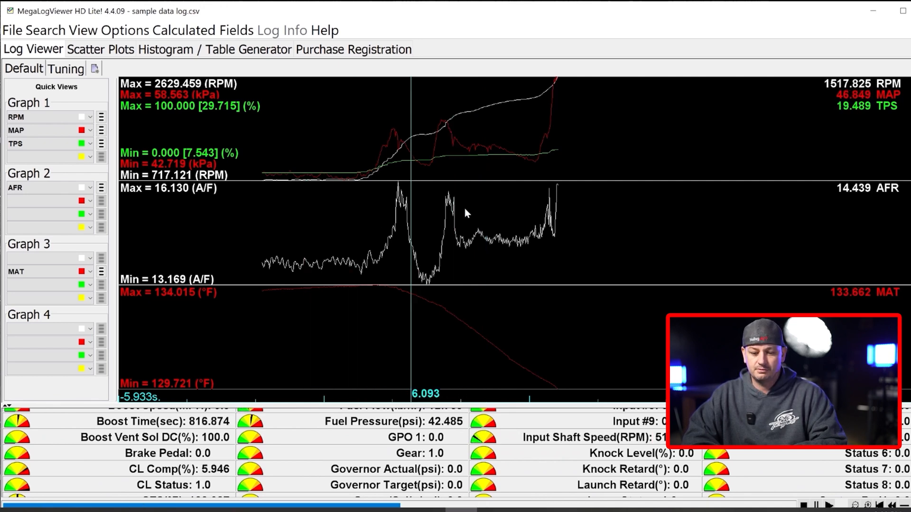